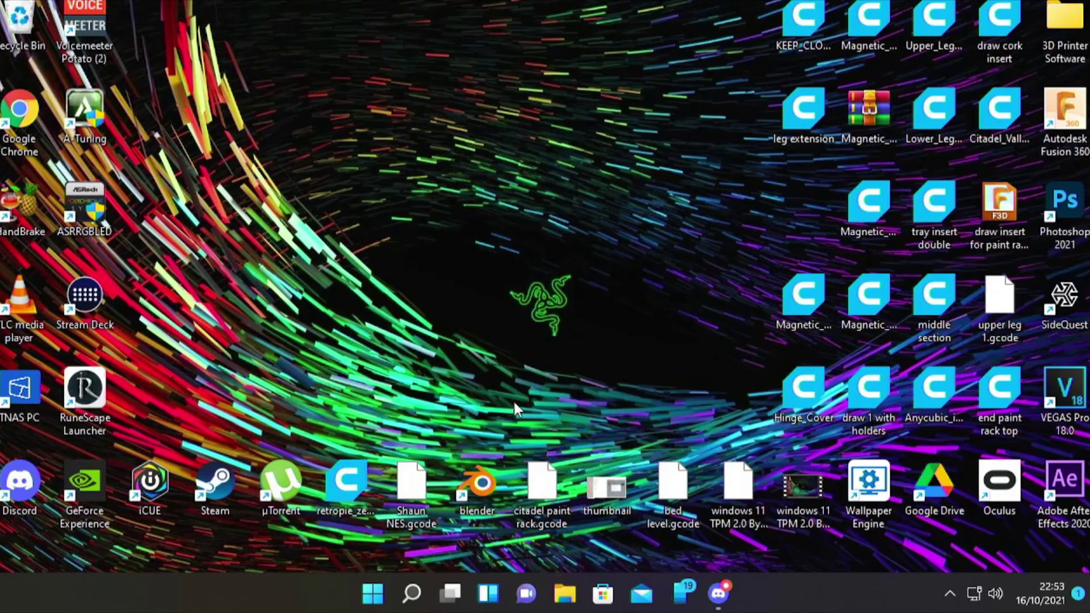
- Open the Windows 11 Start menu with the Windows key to search for an app
{"action": "key", "text": "super"}
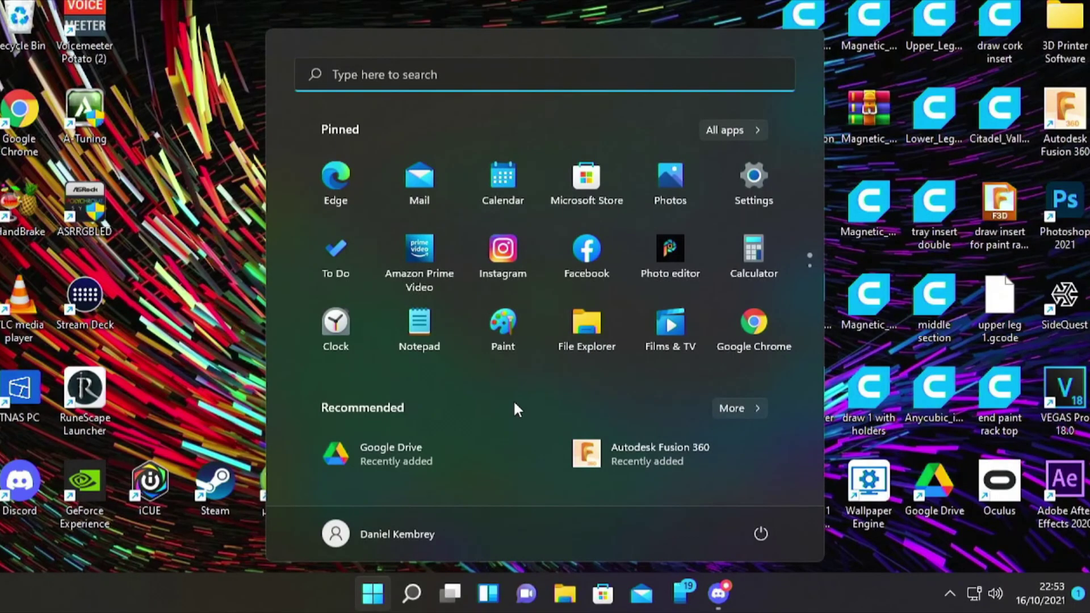
- Launch System Information and check the BaseBoard Product and BIOS Mode (UEFI) entries
{"action": "type", "text": "system"}
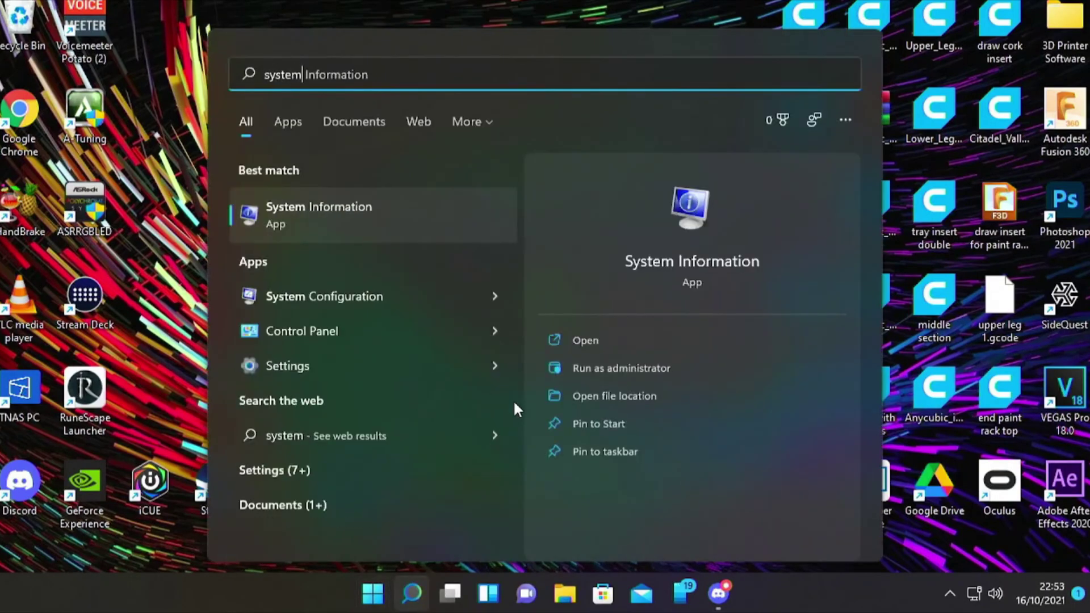
{"action": "key", "text": "Return"}
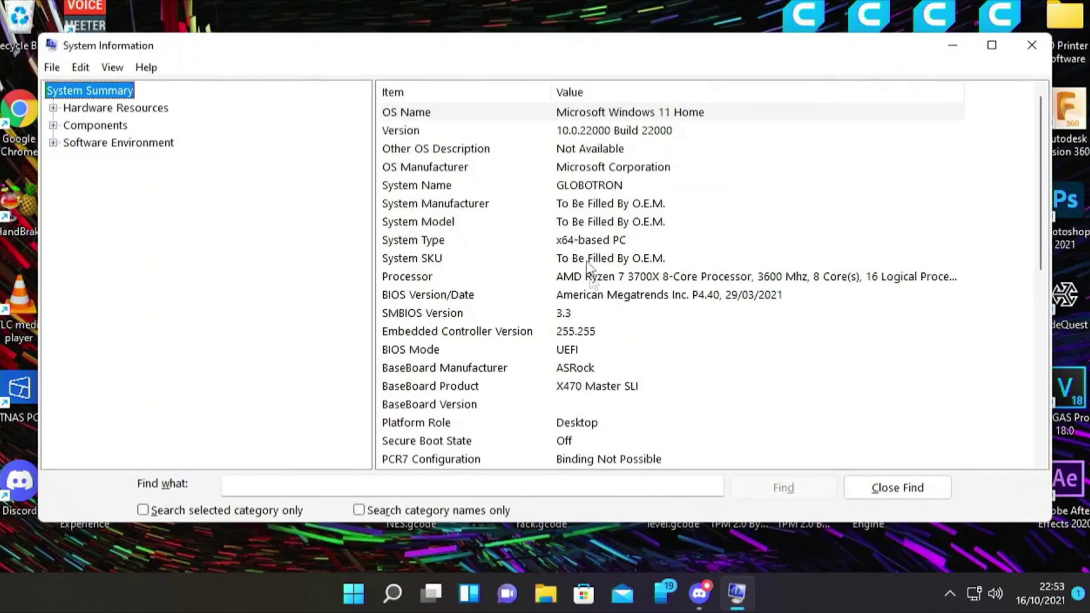
{"action": "left_click", "coordinate": [610, 391]}
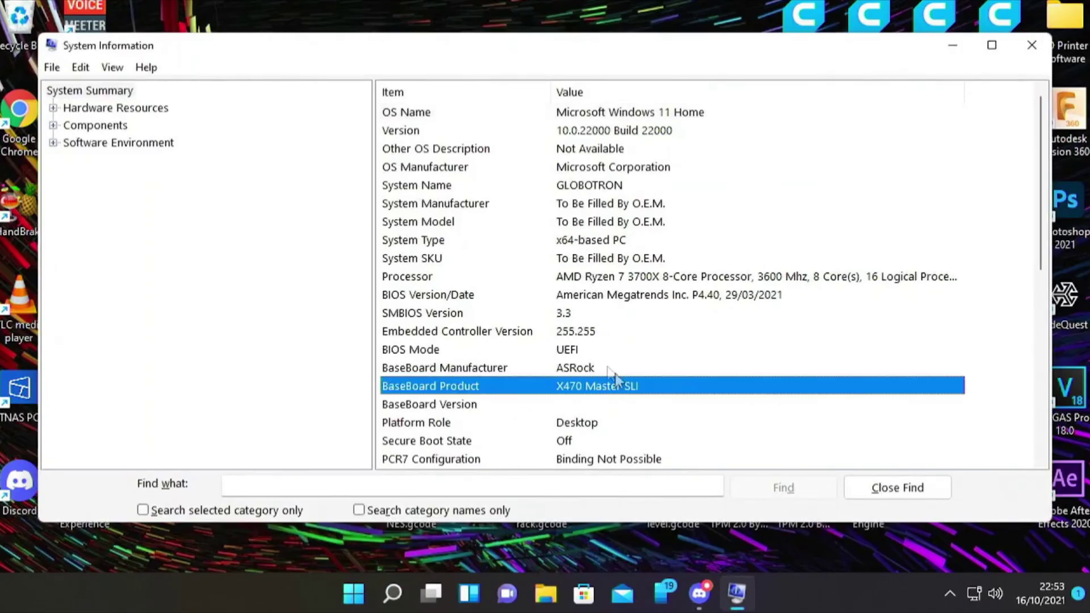
{"action": "left_click", "coordinate": [557, 352]}
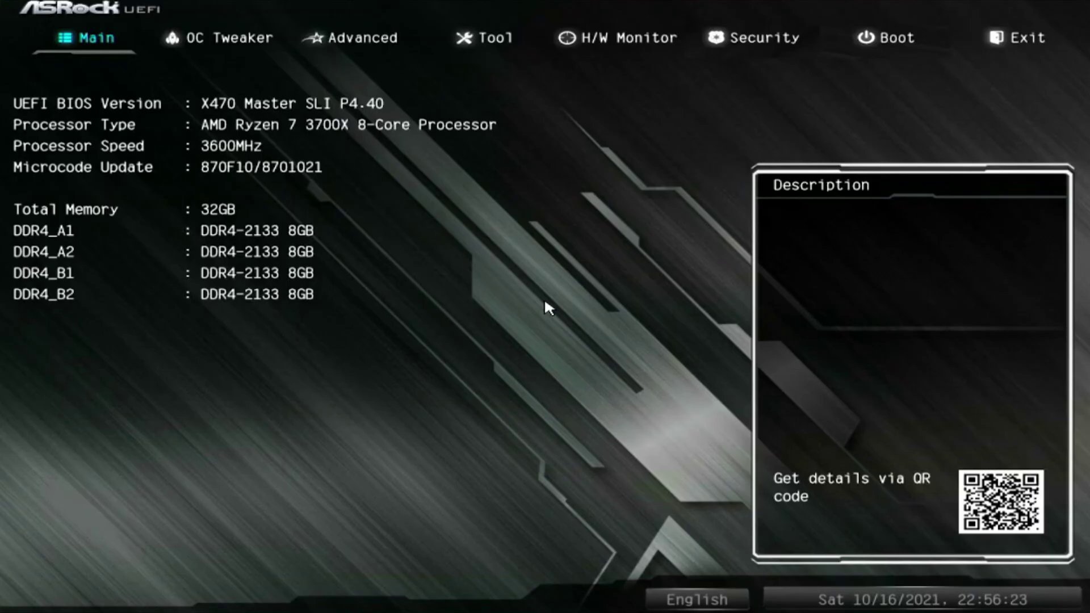
- Under Advanced > CPU Configuration, change AMD fTPM switch from Disabled to AMD CPU fTPM
{"action": "key", "text": "Right"}
{"action": "key", "text": "Right"}
{"action": "key", "text": "Right"}
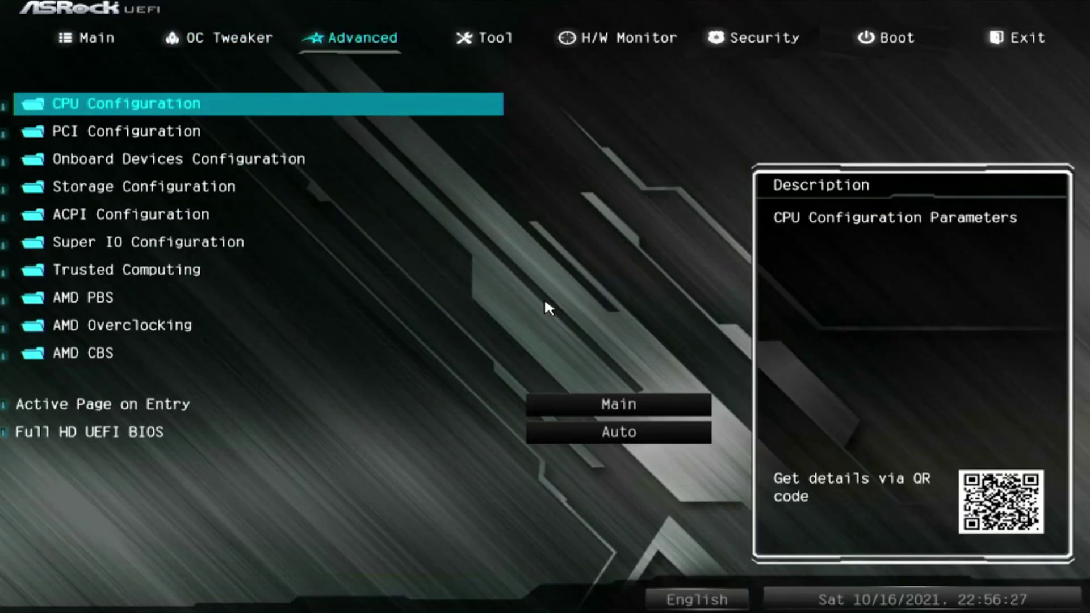
{"action": "key", "text": "Right"}
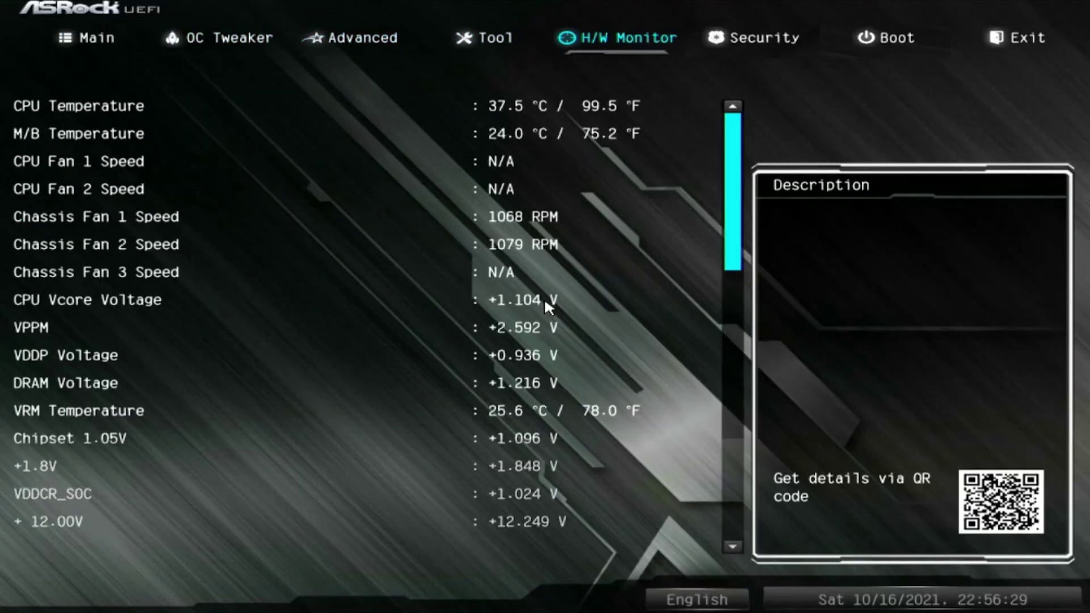
{"action": "key", "text": "Left"}
{"action": "key", "text": "Left"}
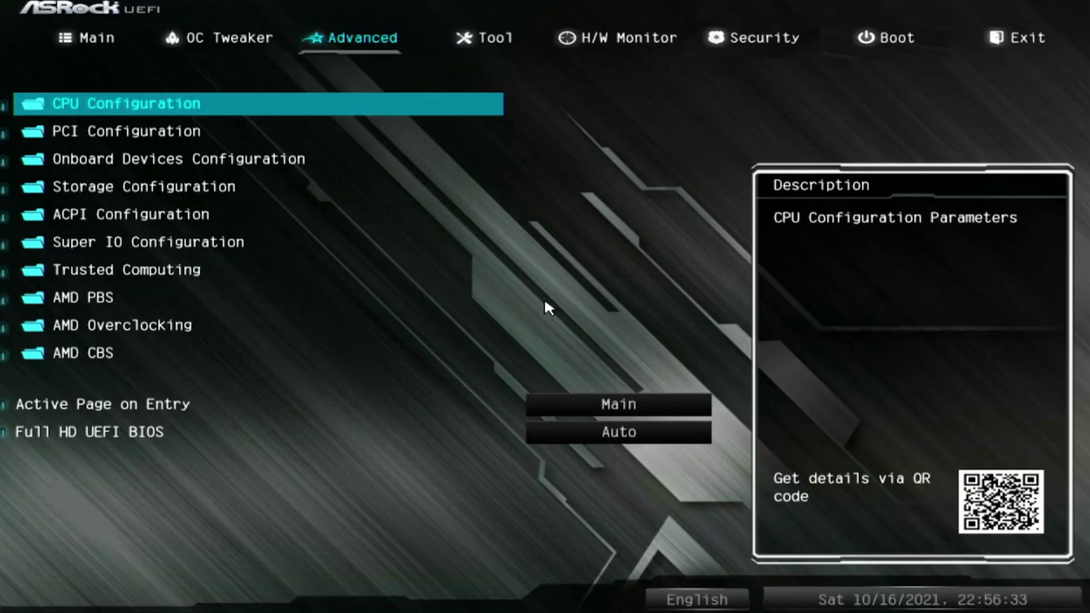
{"action": "key", "text": "Return"}
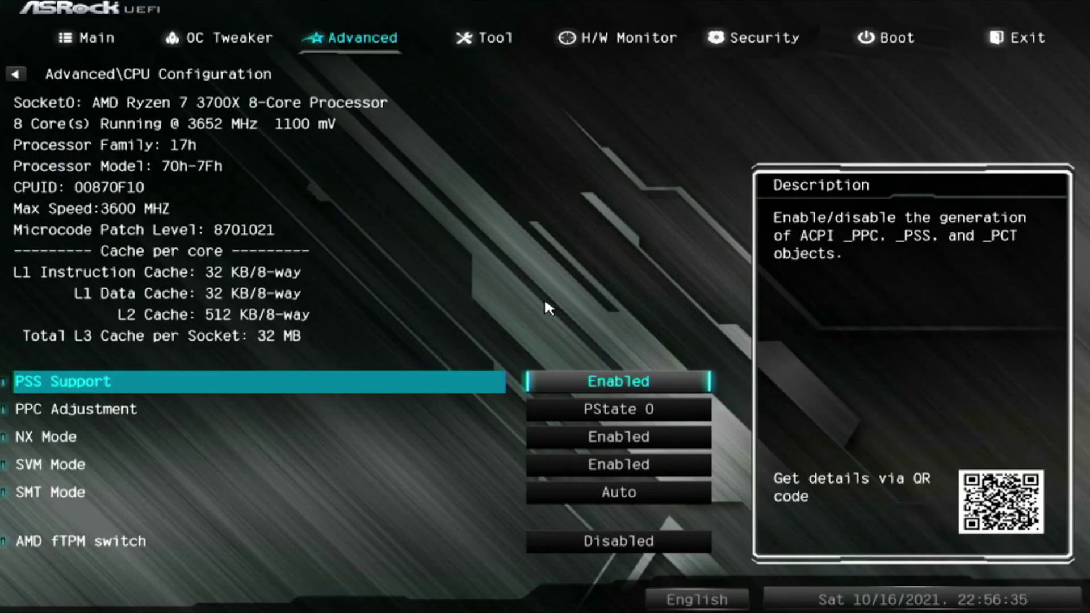
{"action": "key", "text": "Down"}
{"action": "key", "text": "Down"}
{"action": "key", "text": "Down"}
{"action": "key", "text": "Down"}
{"action": "key", "text": "Down"}
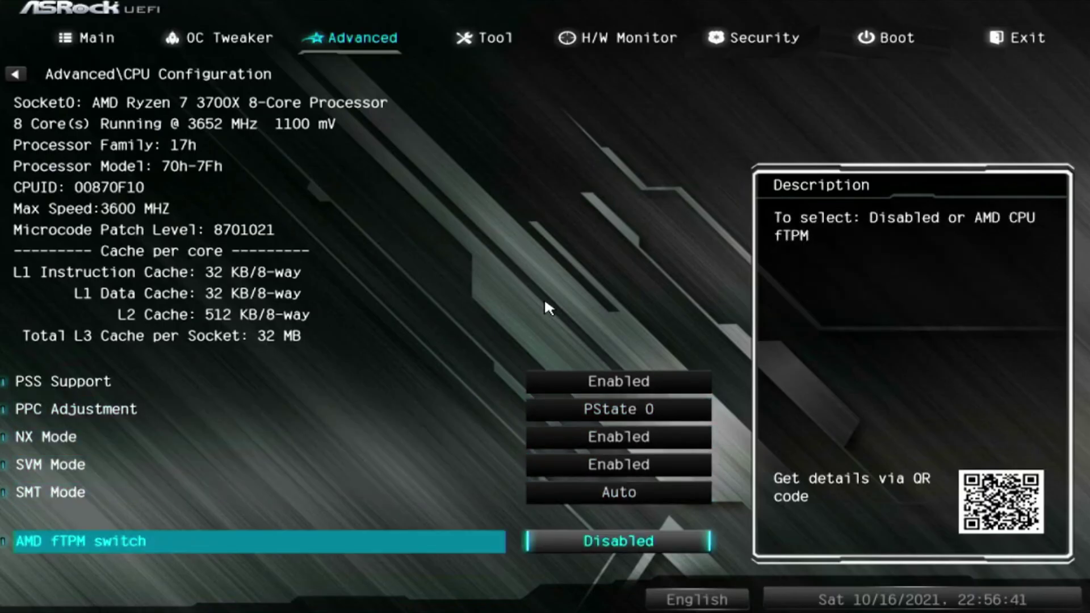
{"action": "key", "text": "Return"}
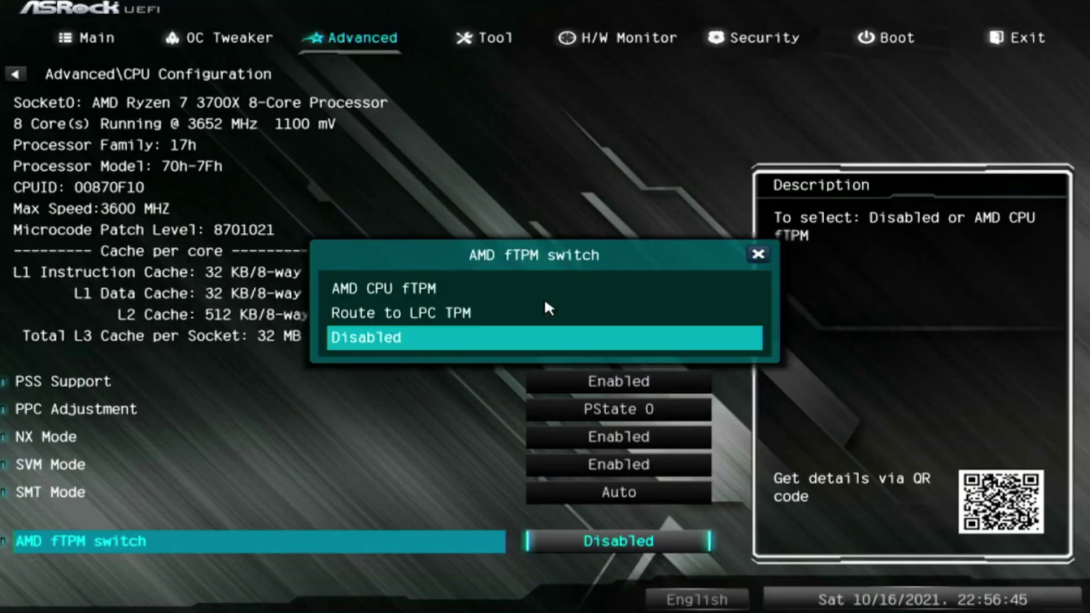
{"action": "key", "text": "Up"}
{"action": "key", "text": "Up"}
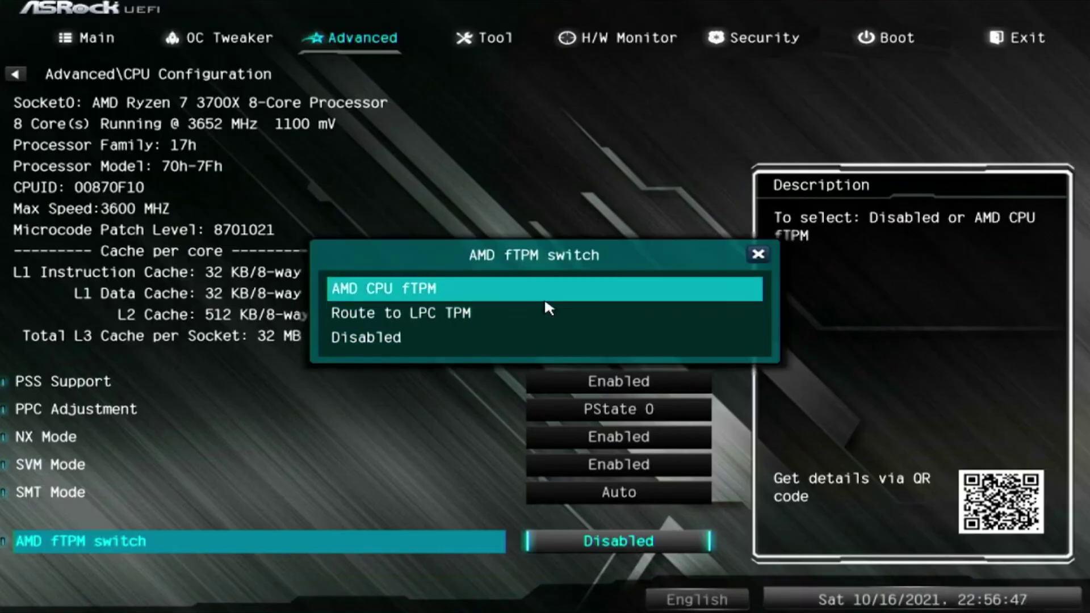
{"action": "key", "text": "Return"}
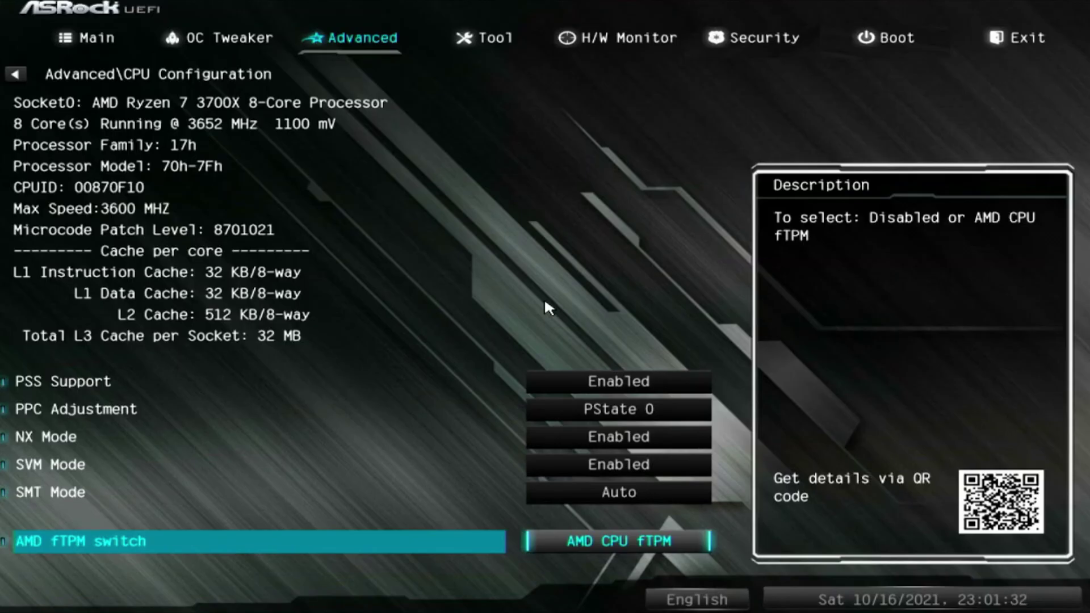
- Set Secure Boot to Enabled in the Security page's Secure Boot settings
{"action": "key", "text": "Right"}
{"action": "key", "text": "Right"}
{"action": "key", "text": "Right"}
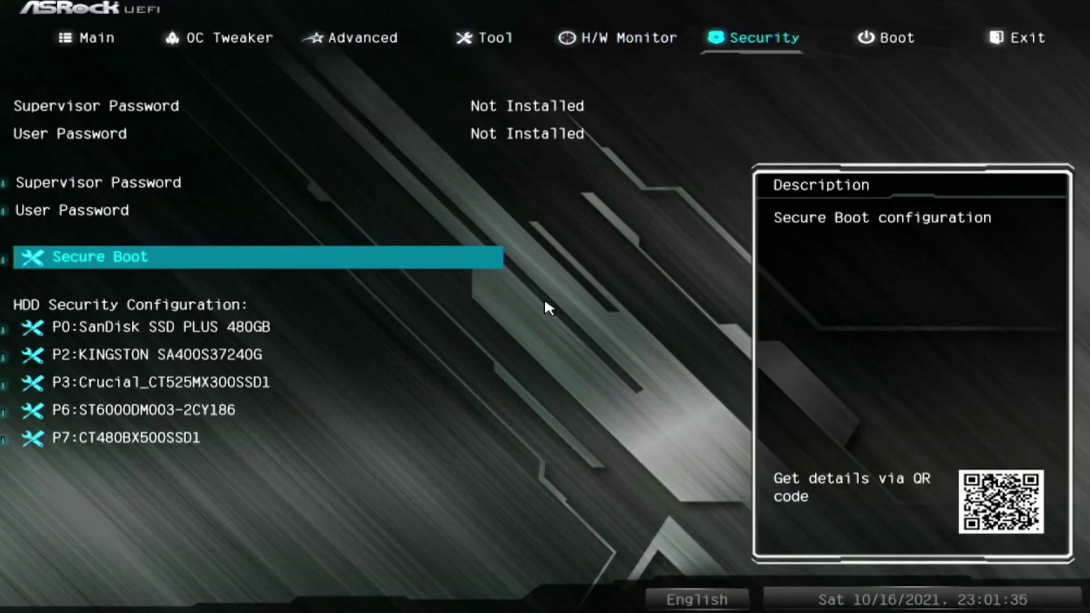
{"action": "key", "text": "Return"}
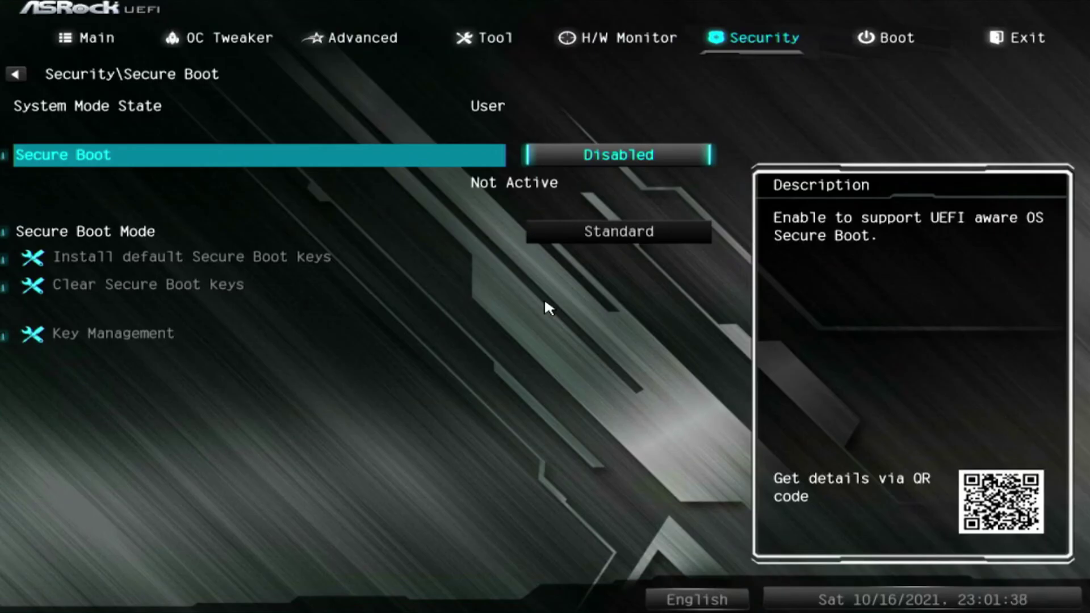
{"action": "key", "text": "Return"}
{"action": "key", "text": "Down"}
{"action": "key", "text": "Return"}
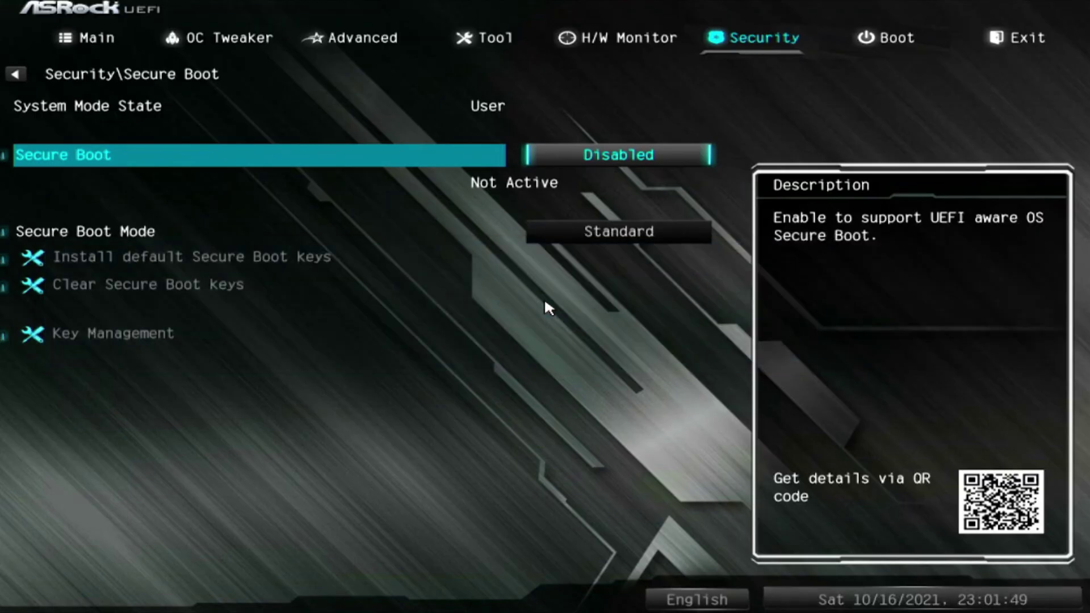
- Dismiss the CSM is Loaded warning and leave CSM Disabled in the Boot settings
{"action": "key", "text": "Right"}
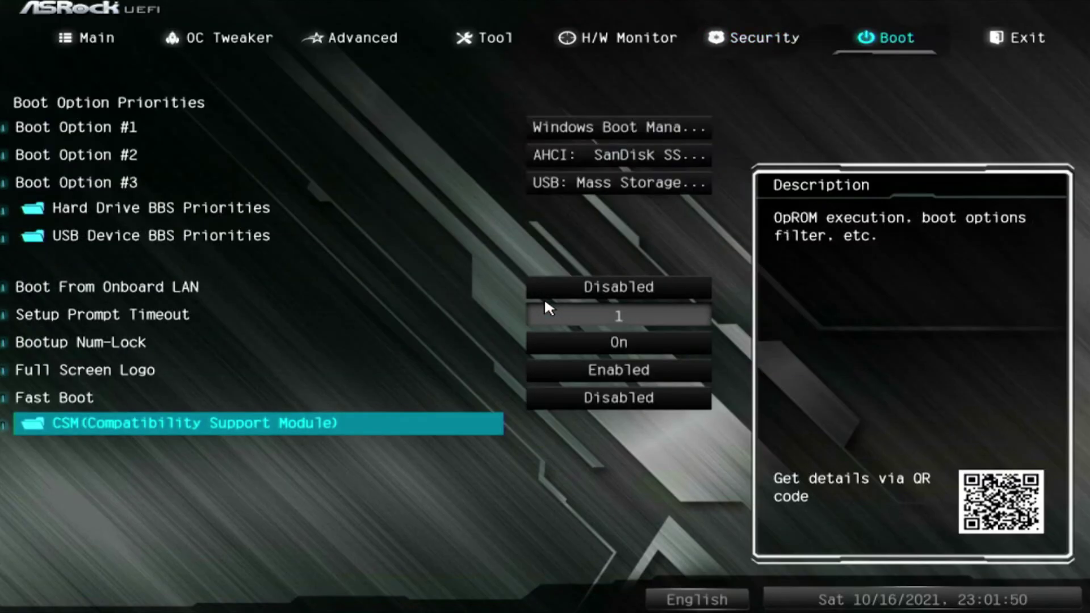
{"action": "key", "text": "Up"}
{"action": "key", "text": "Down"}
{"action": "key", "text": "Return"}
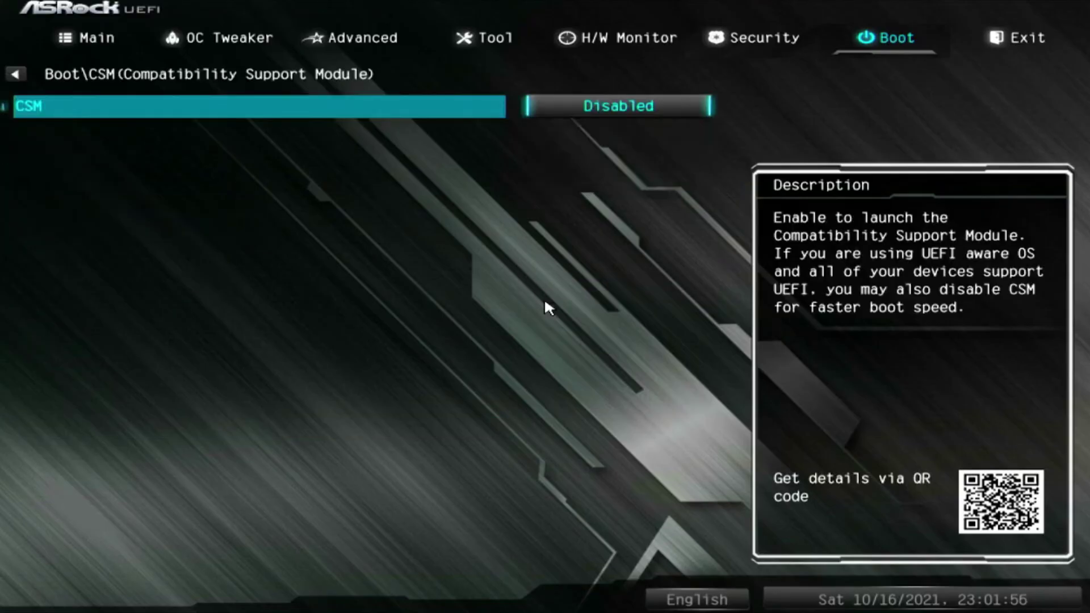
{"action": "key", "text": "Return"}
{"action": "key", "text": "Escape"}
- Choose Save Changes and Exit on the Exit page and re-enter setup after reboot
{"action": "key", "text": "Right"}
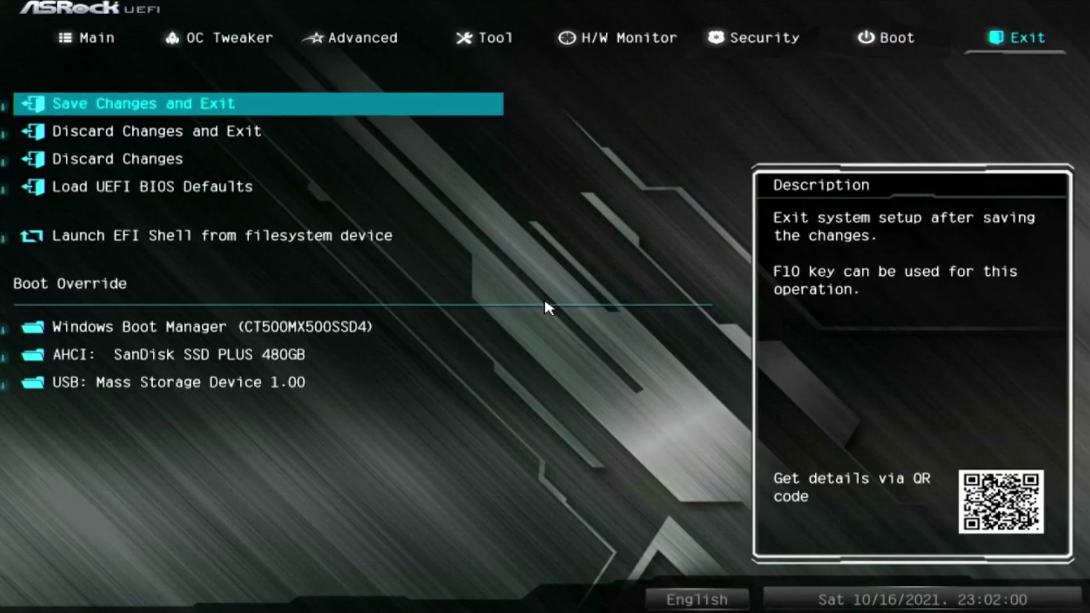
{"action": "key", "text": "Left"}
{"action": "key", "text": "Right"}
{"action": "key", "text": "Down"}
{"action": "key", "text": "Up"}
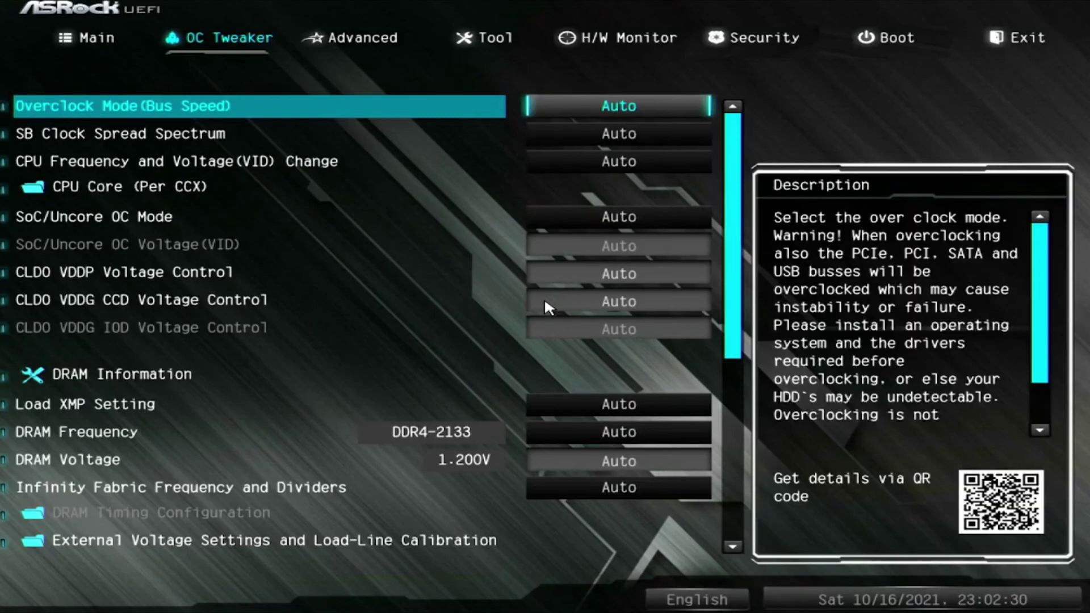
- Set Secure Boot to Enabled on the Security page
{"action": "key", "text": "Down"}
{"action": "key", "text": "Down"}
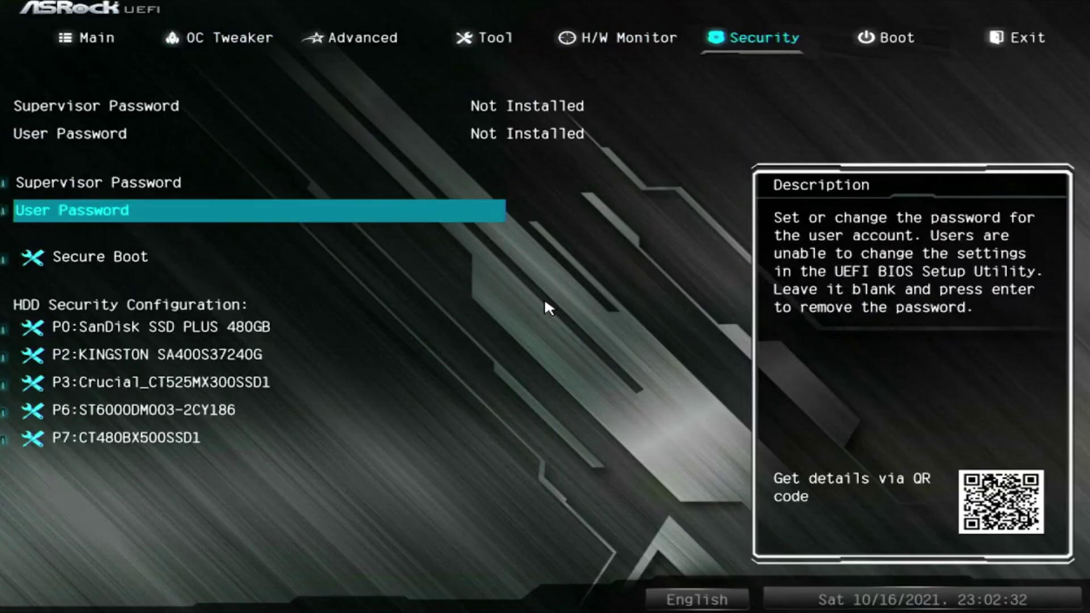
{"action": "key", "text": "Return"}
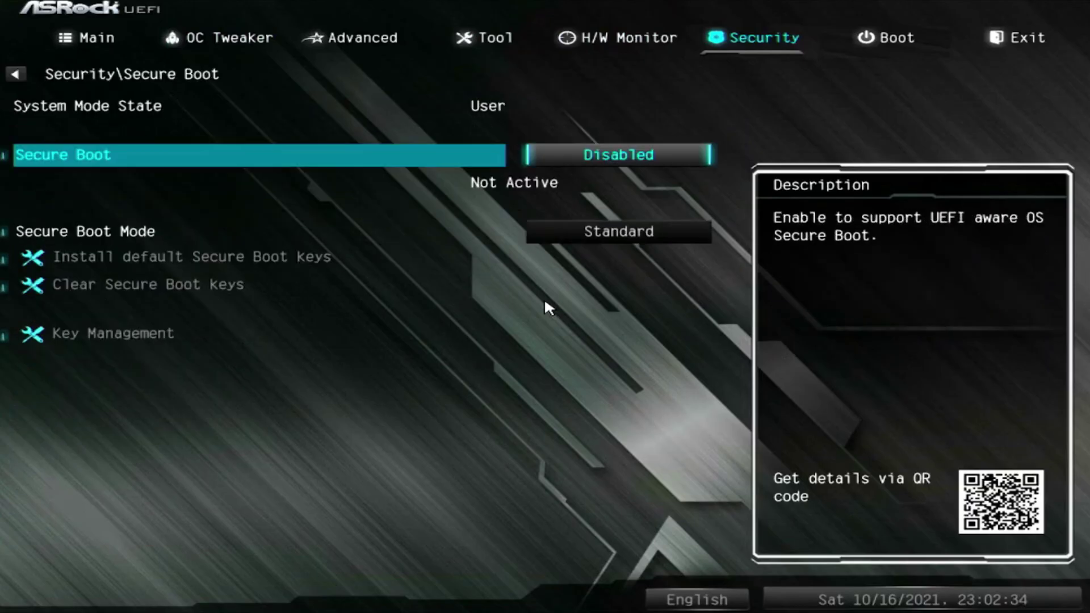
{"action": "key", "text": "Return"}
{"action": "key", "text": "Down"}
{"action": "key", "text": "Return"}
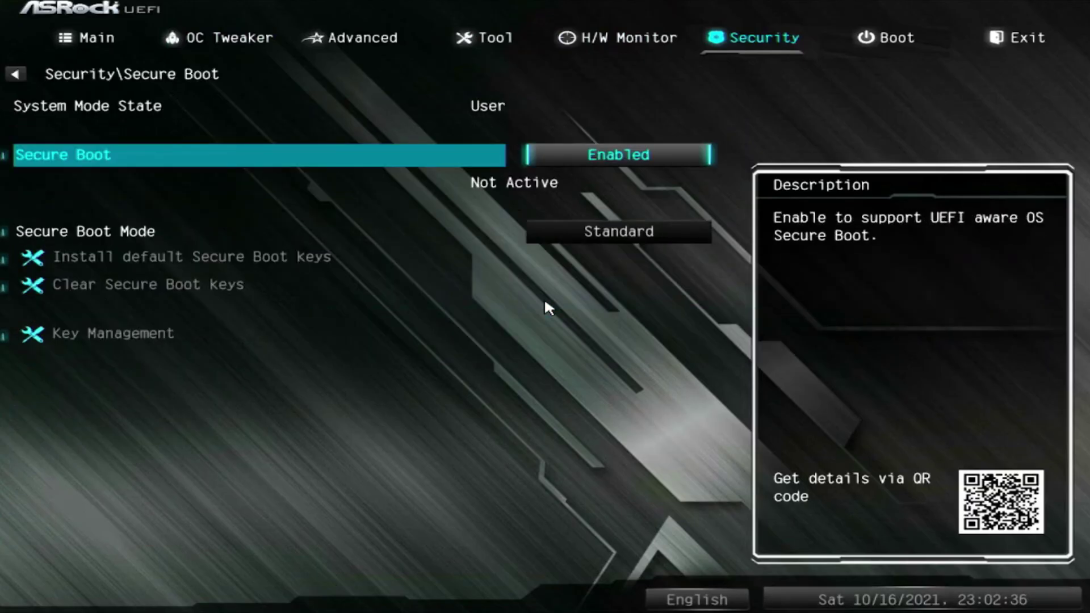
- Review the Secure Boot Mode option, then open CPU Configuration on the Advanced page
{"action": "key", "text": "Down"}
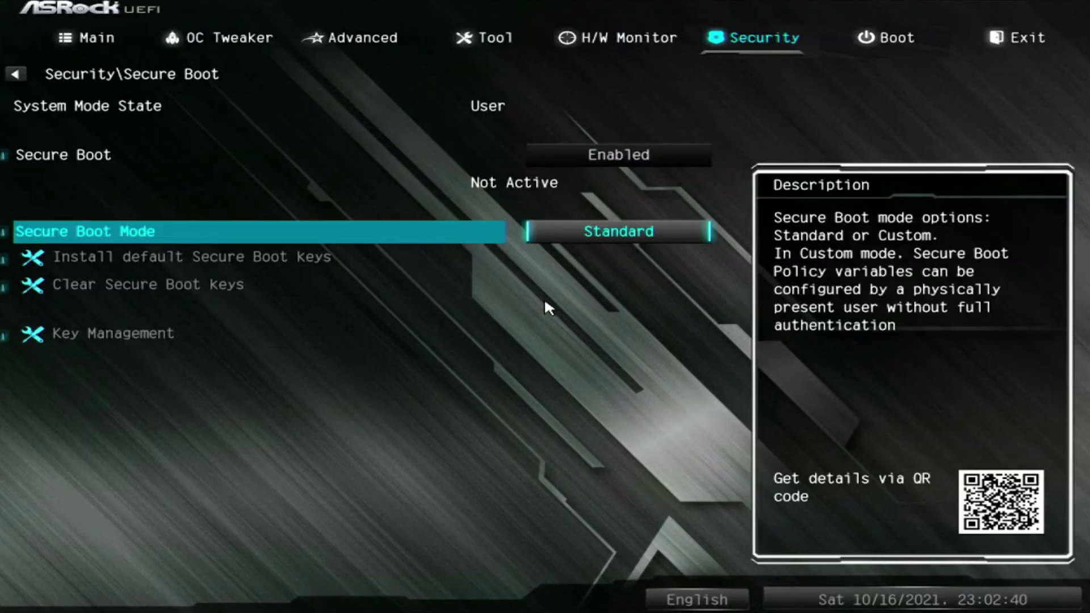
{"action": "key", "text": "Up"}
{"action": "key", "text": "Left"}
{"action": "key", "text": "Left"}
{"action": "key", "text": "Left"}
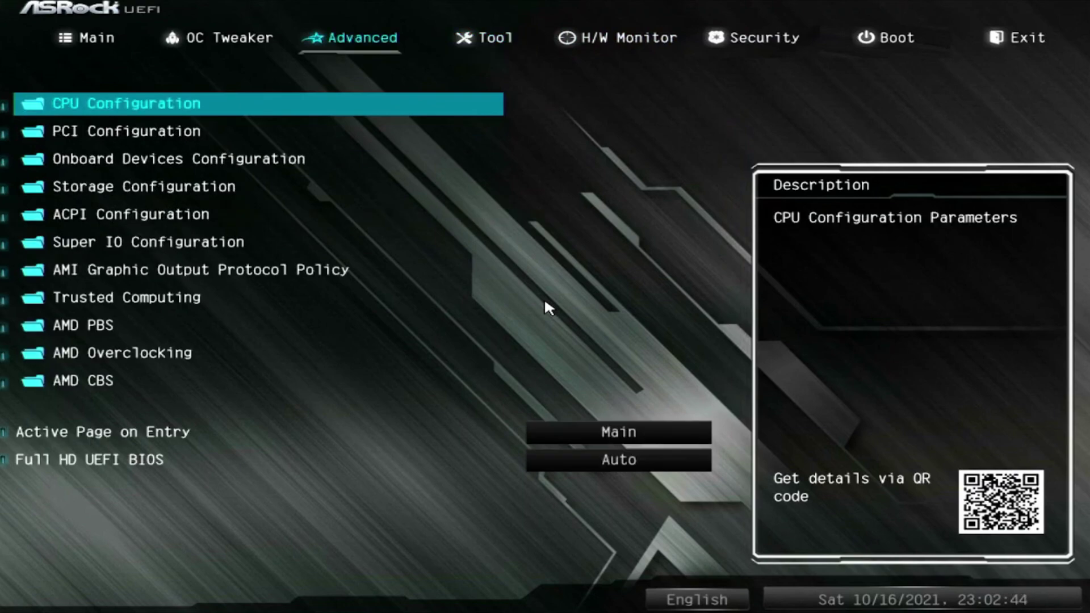
{"action": "key", "text": "Return"}
- Verify AMD fTPM switch reads AMD CPU fTPM, then save changes and exit to Windows
{"action": "key", "text": "Down"}
{"action": "key", "text": "Down"}
{"action": "key", "text": "Down"}
{"action": "key", "text": "Down"}
{"action": "key", "text": "Down"}
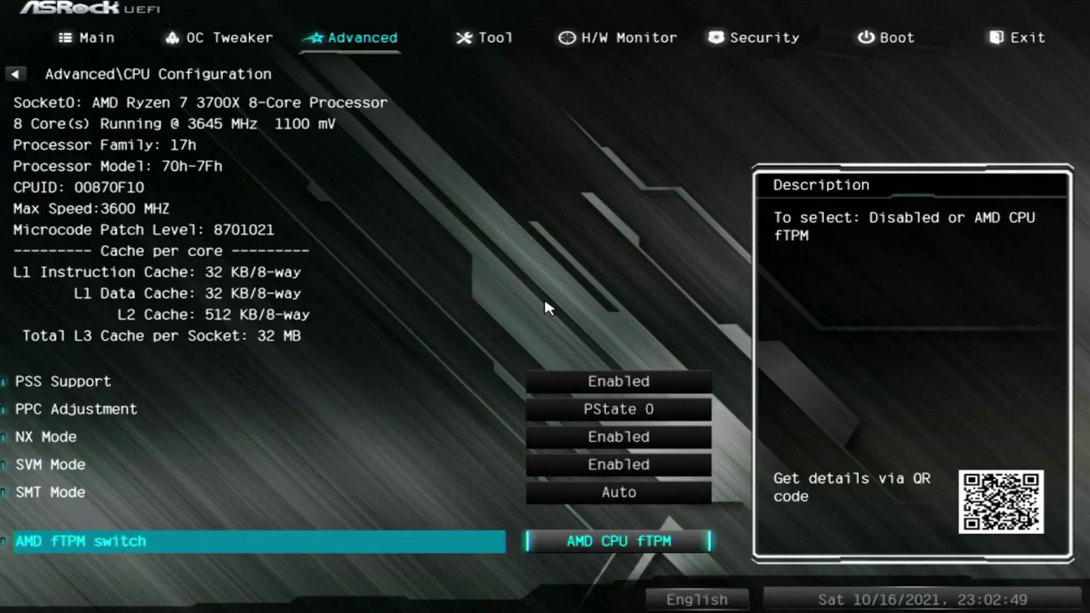
{"action": "key", "text": "Right"}
{"action": "key", "text": "Right"}
{"action": "key", "text": "Right"}
{"action": "key", "text": "Right"}
{"action": "key", "text": "Right"}
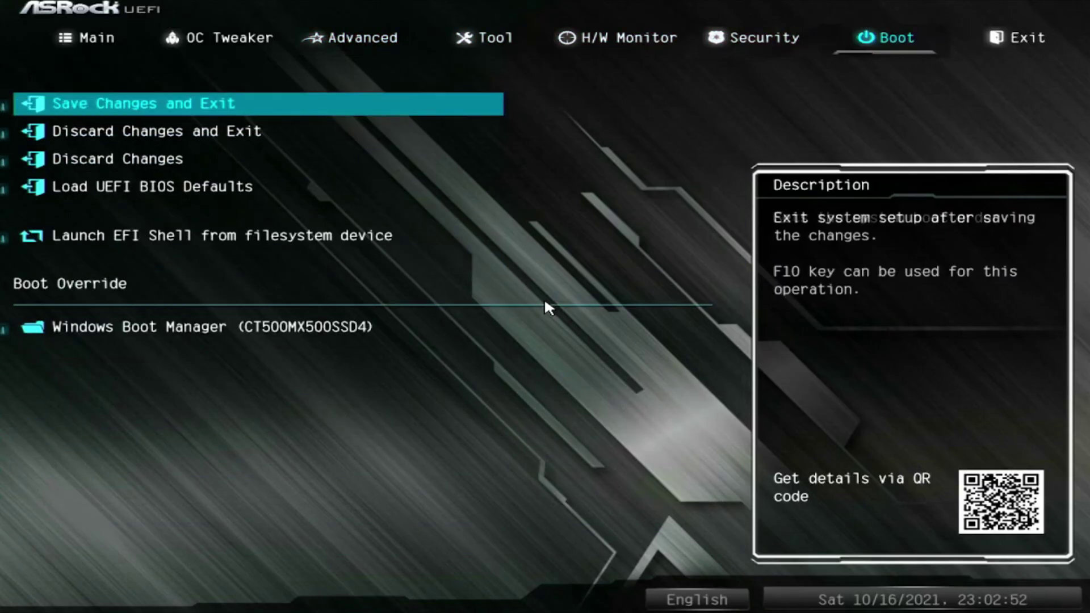
{"action": "key", "text": "Return"}
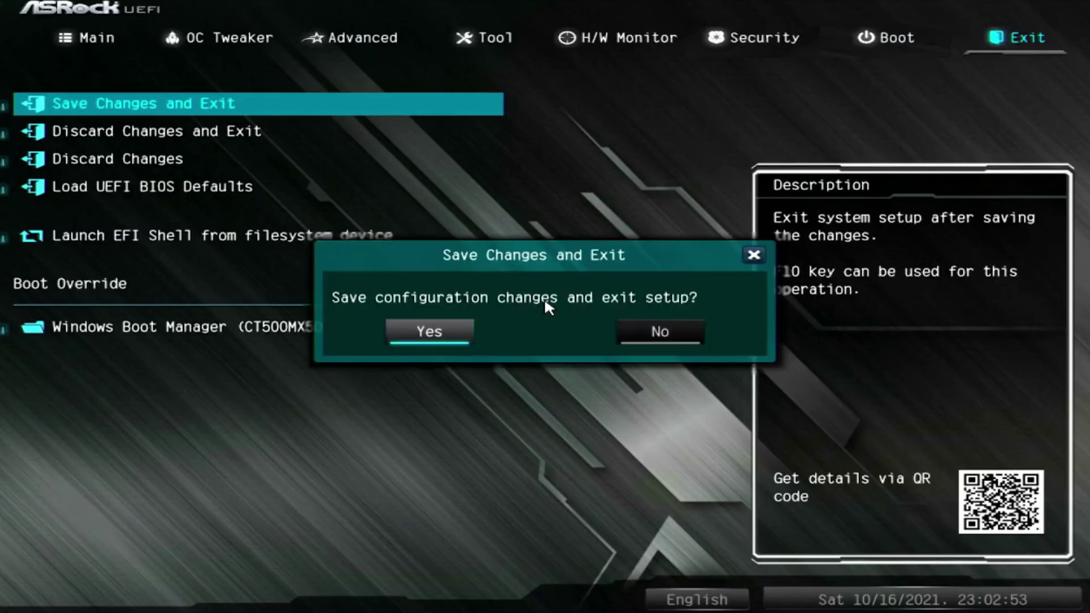
{"action": "key", "text": "Return"}
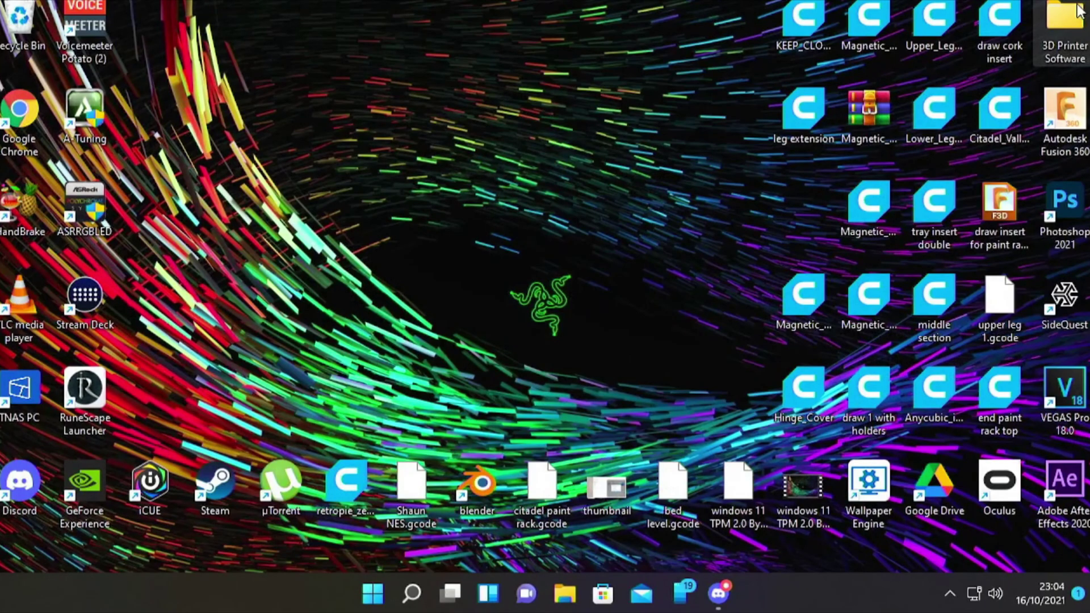
{"action": "key", "text": "super"}
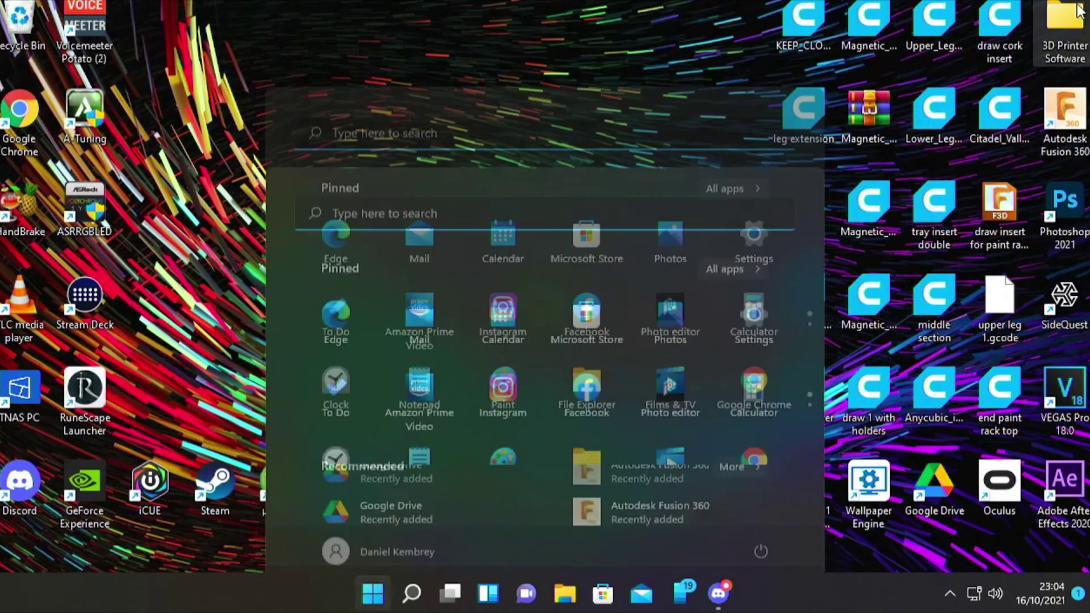
{"action": "type", "text": "devi"}
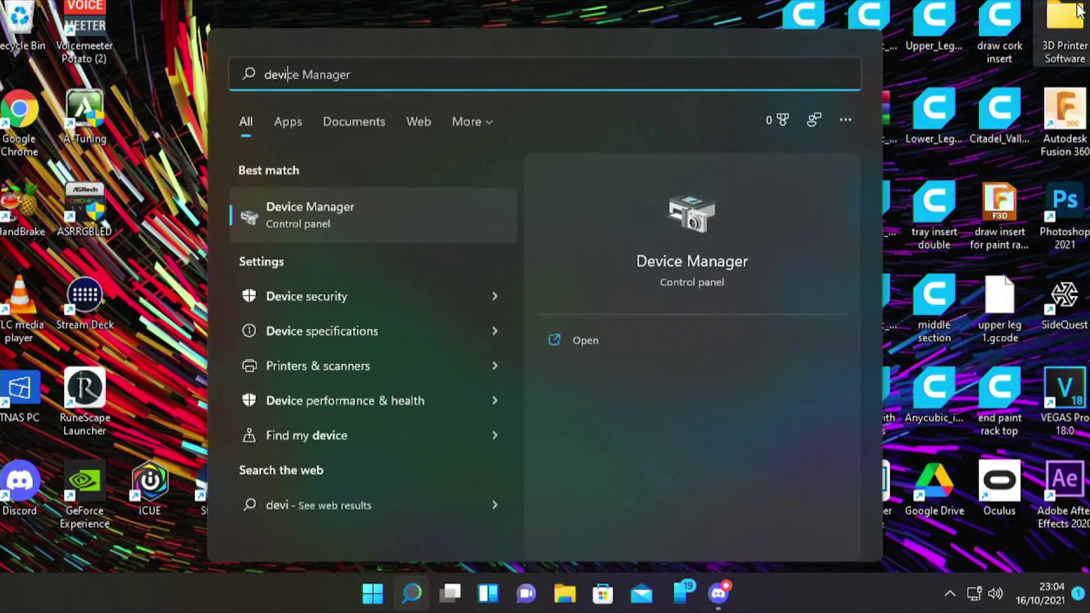
{"action": "type", "text": "ce se"}
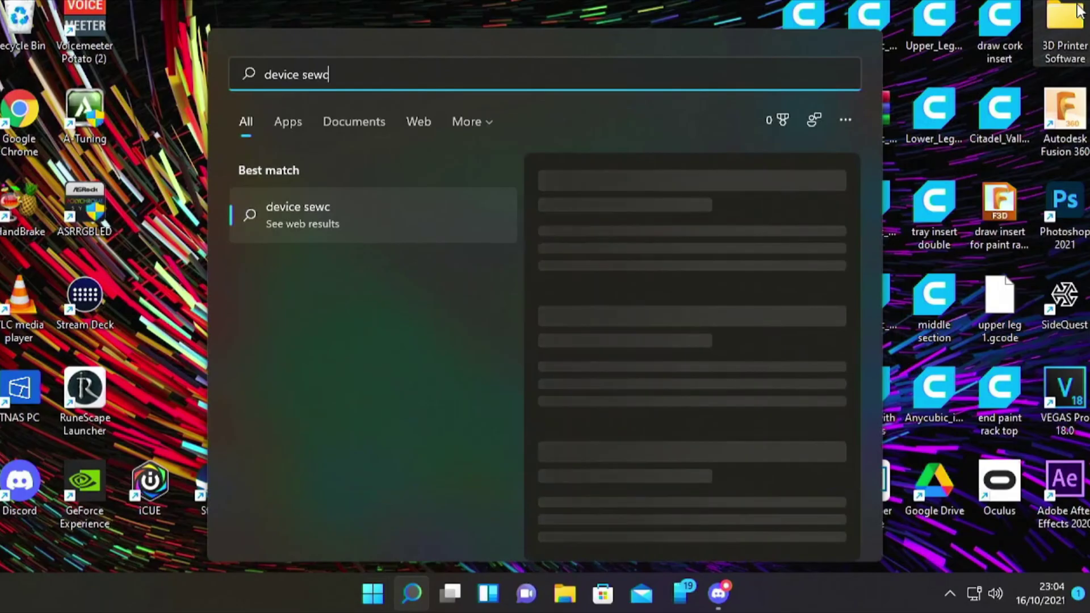
{"action": "type", "text": "curit"}
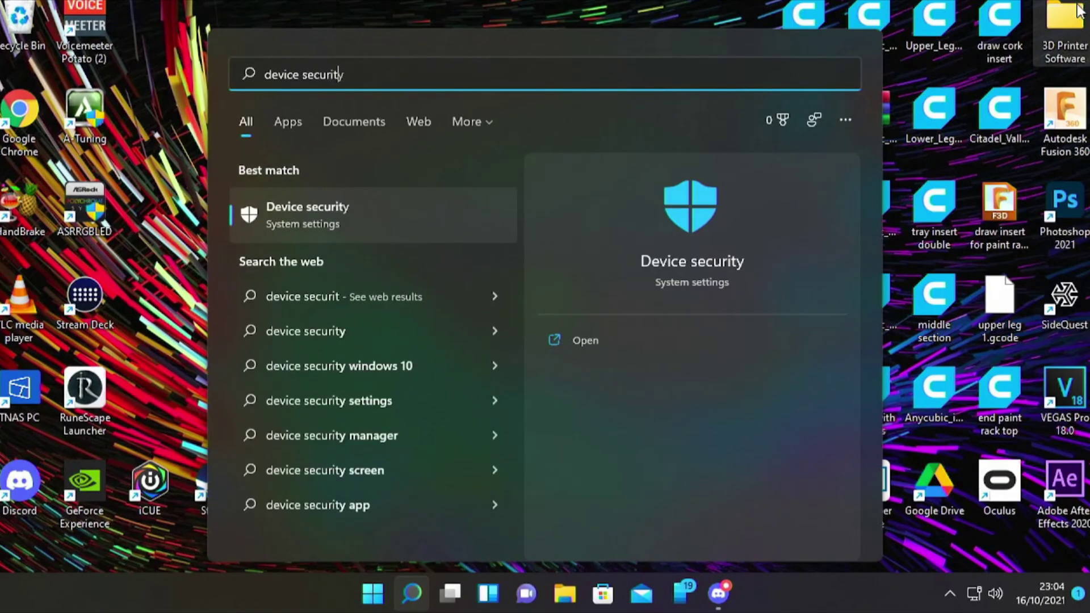
{"action": "key", "text": "Return"}
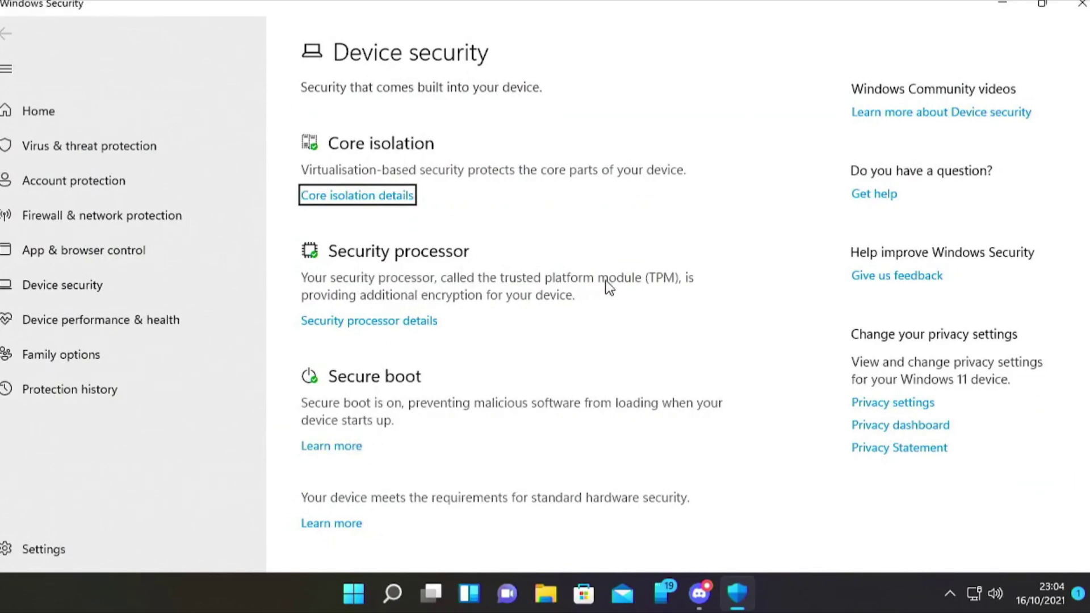
{"action": "left_click", "coordinate": [372, 322]}
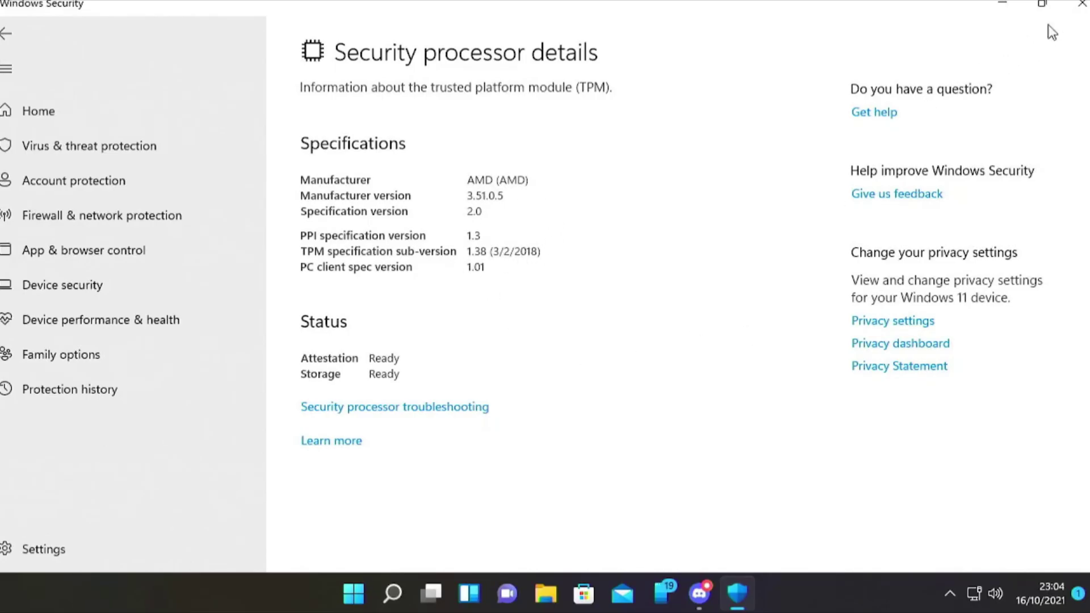
{"action": "left_click", "coordinate": [1079, 7]}
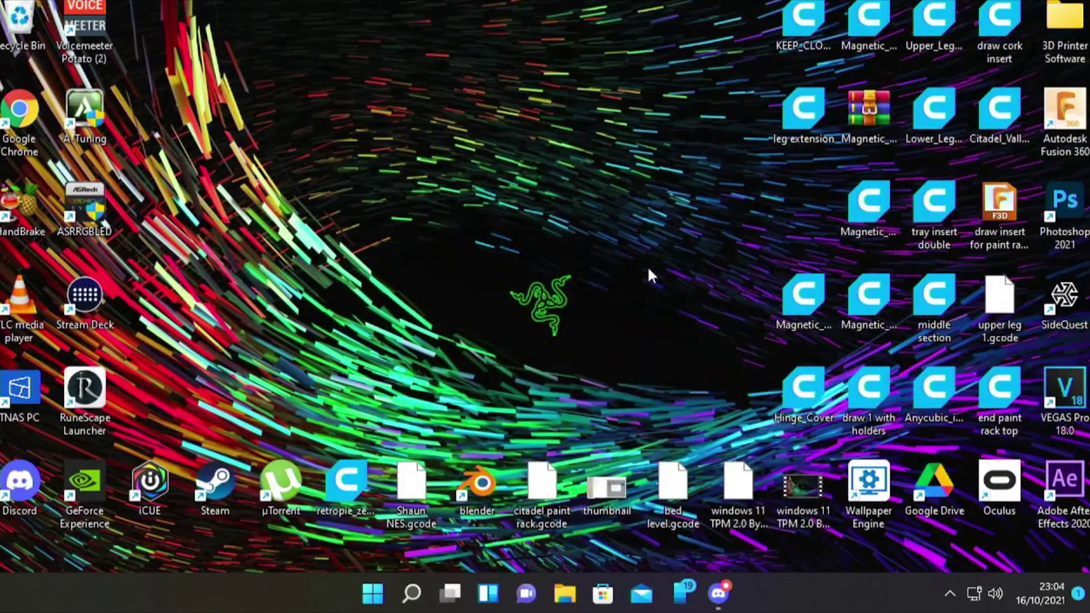